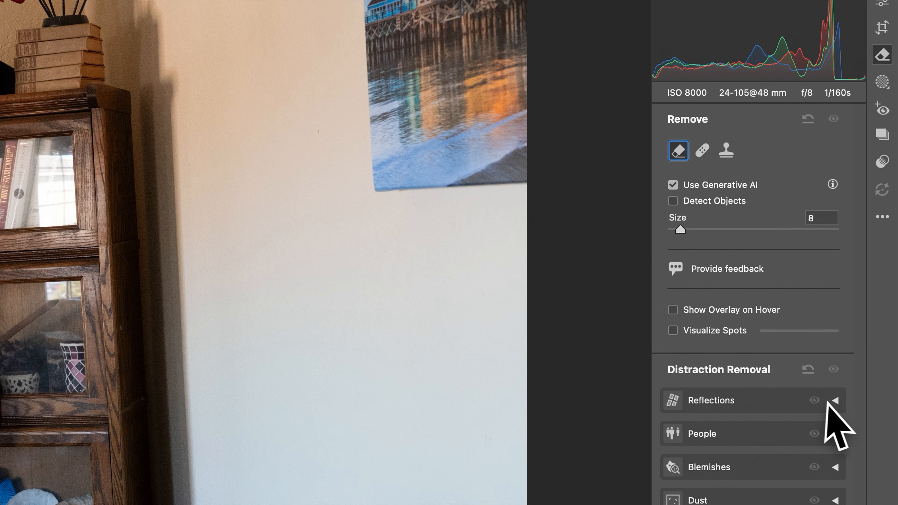
Apply the Reflections distraction removal to the bookcase photo in Camera Raw and open the result in Photoshop.
left_click(835, 407)
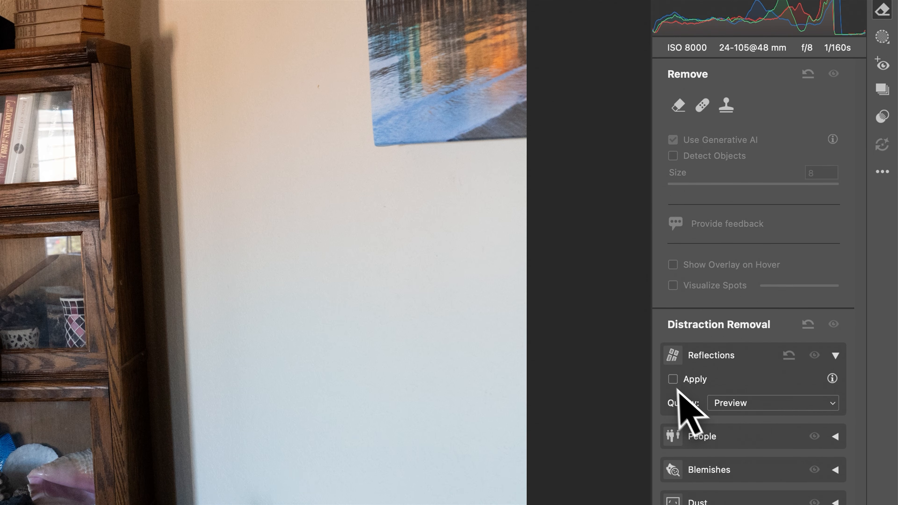
left_click(673, 380)
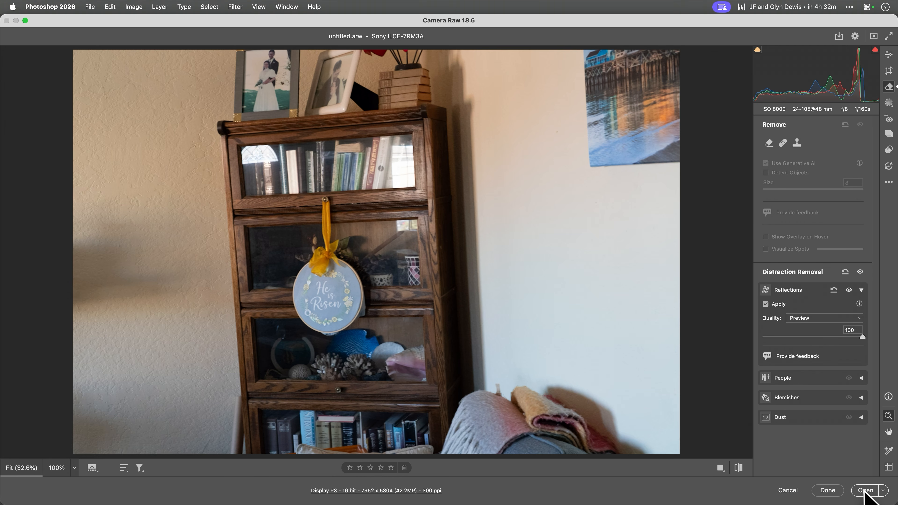
left_click(865, 492)
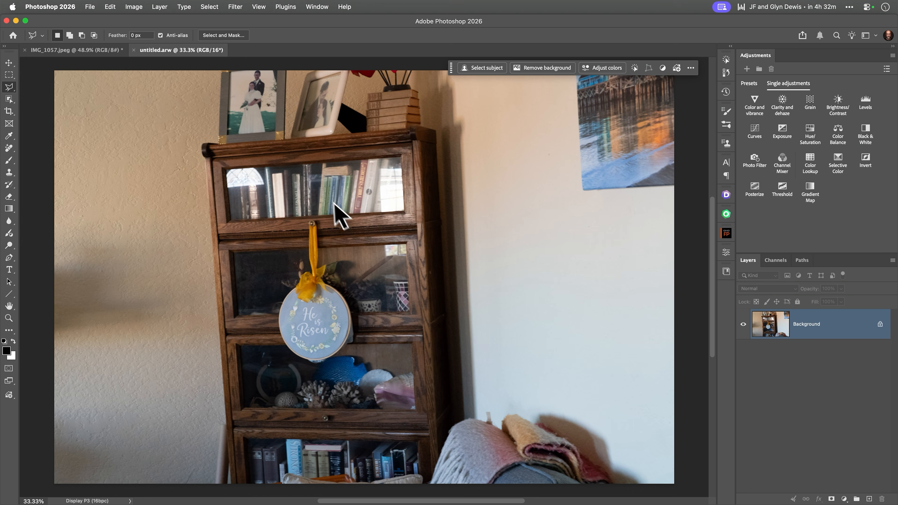
Select the bookcase's three upper glass doors as one four-cornered area with the Polygonal Lasso tool.
scroll(335, 204, "up", 2)
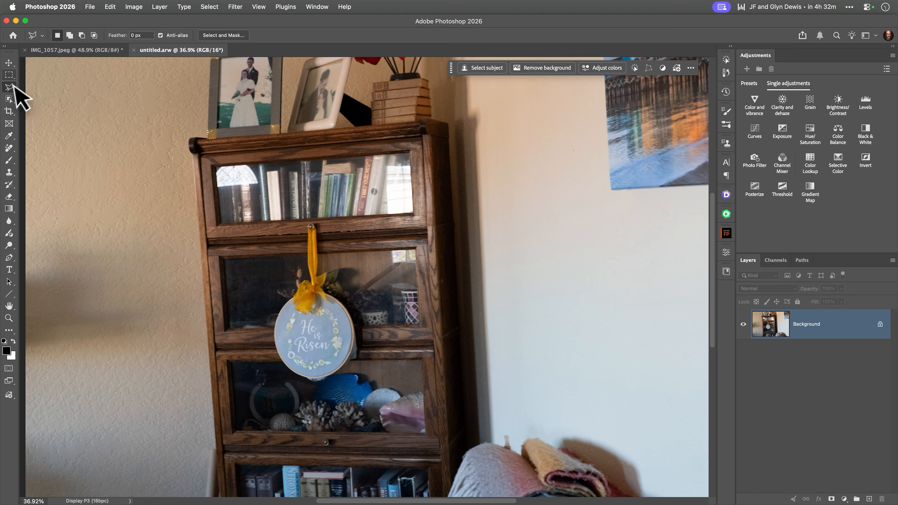
left_click(9, 87)
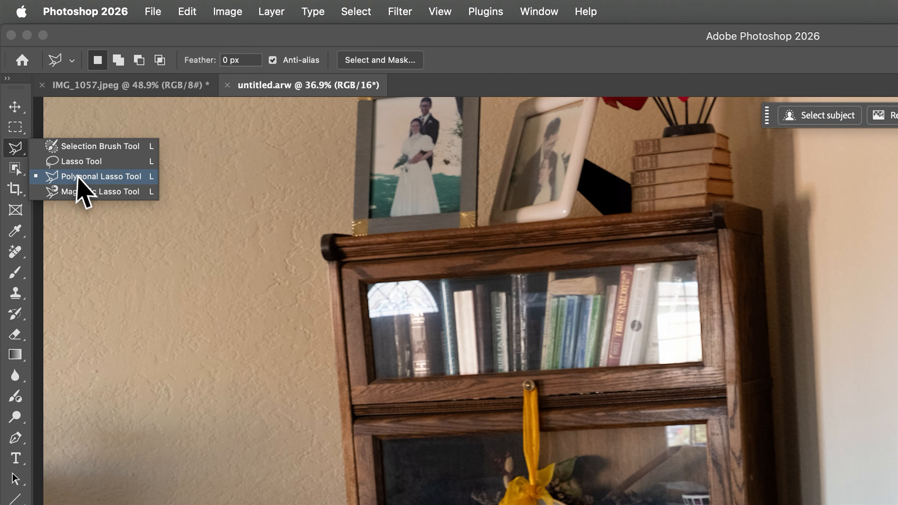
left_click(91, 176)
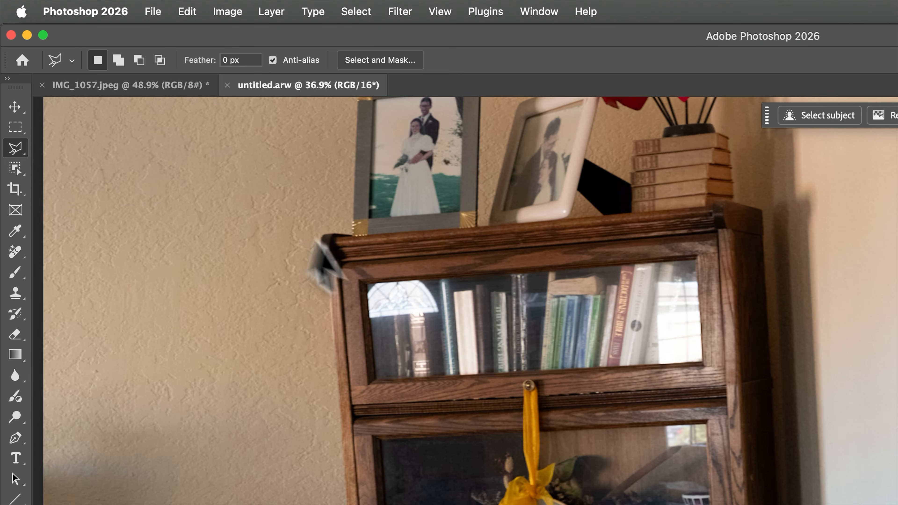
left_click(345, 272)
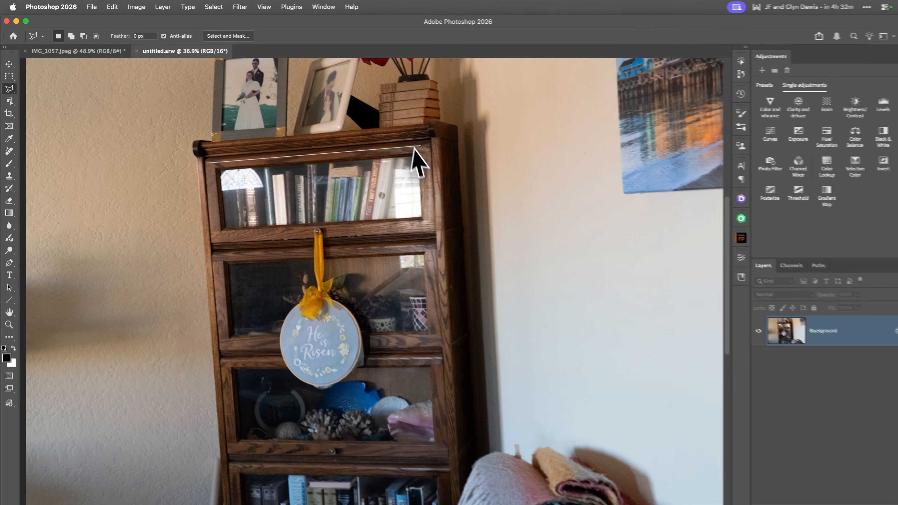
left_click(421, 147)
scroll(426, 212, "up", 2)
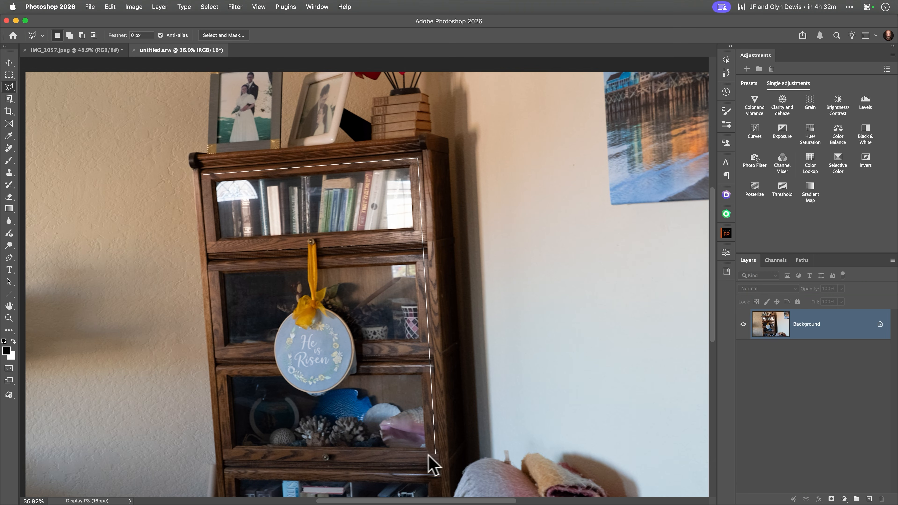
left_click(435, 454)
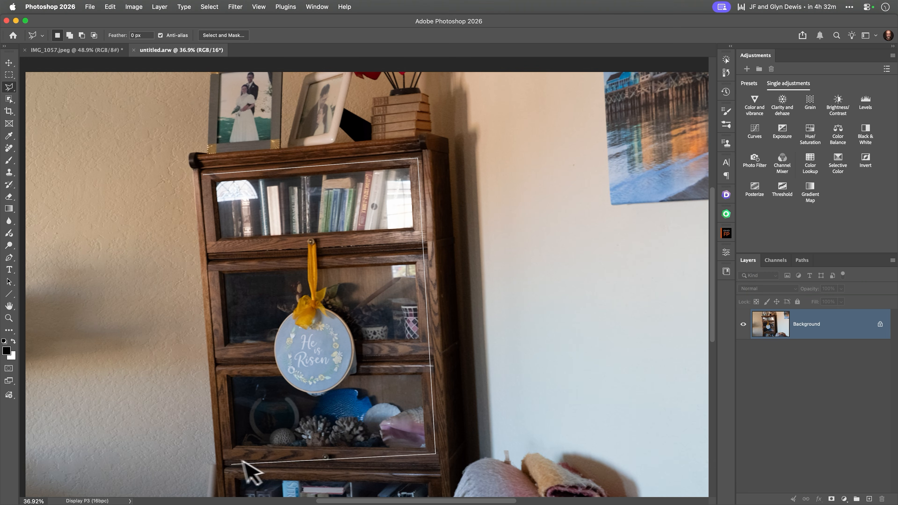
left_click(224, 453)
left_click(203, 175)
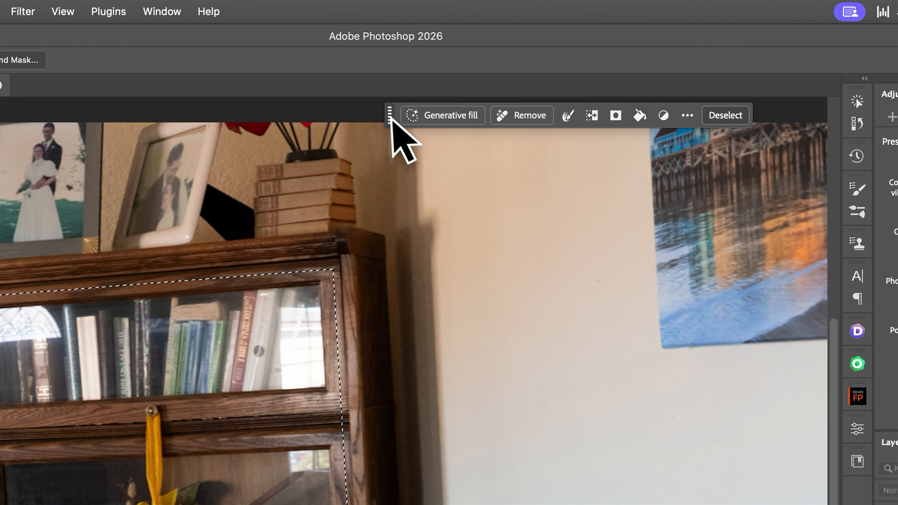
Run Generative Fill with Firefly on the selection, using the prompt "remove the reflection from off the glass. do not change the original contents.".
left_click_drag(397, 110, 386, 149)
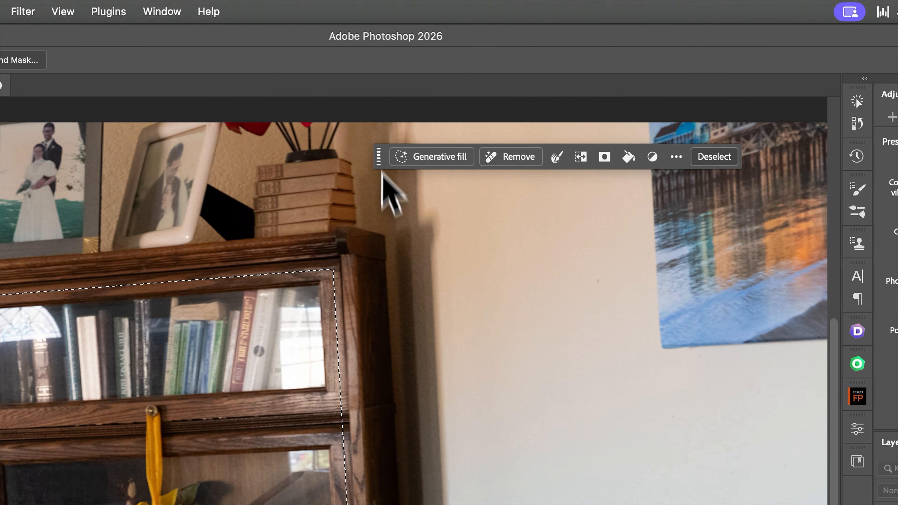
left_click(438, 159)
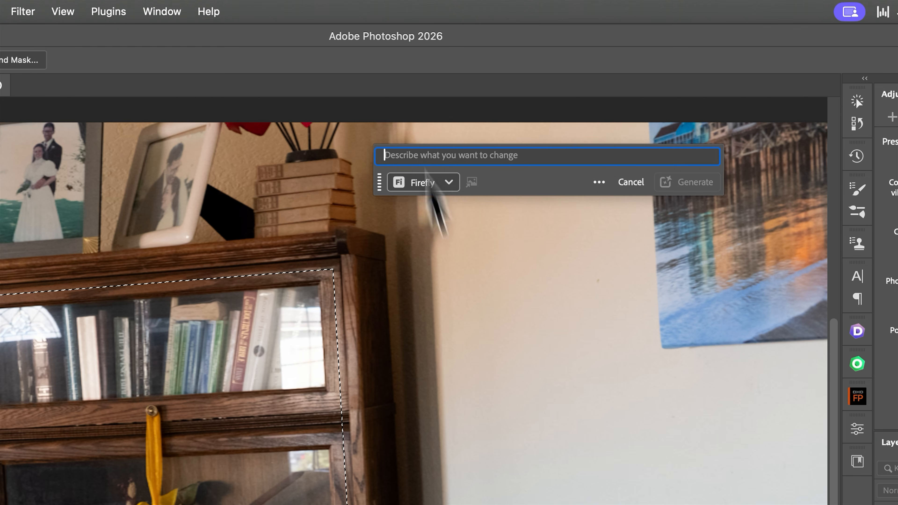
left_click(446, 183)
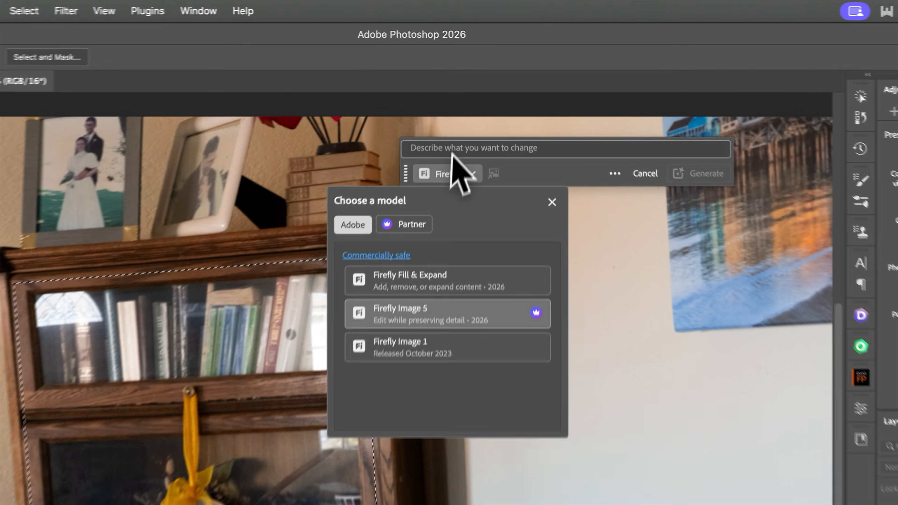
left_click(463, 92)
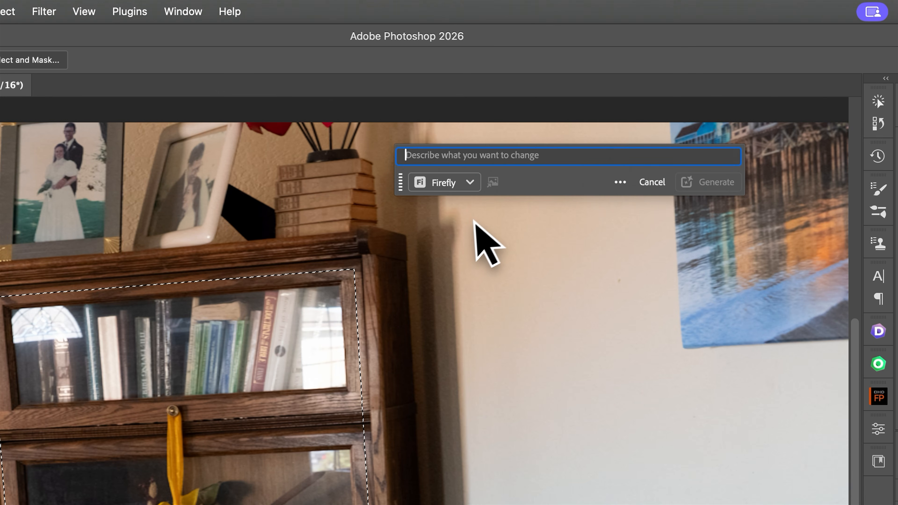
type("remove the reflection from off the glass. do not change the original contents.")
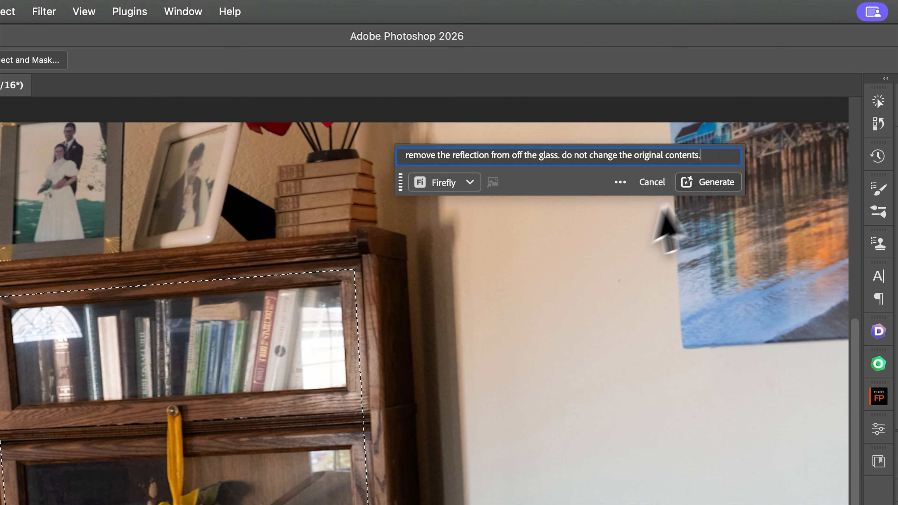
left_click(715, 182)
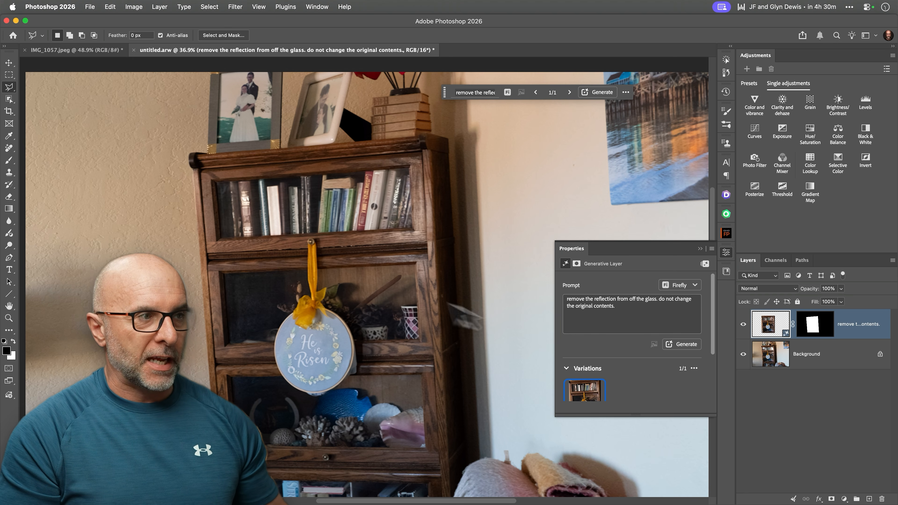
Compare the whole bookcase with and without the generative layer, and examine the books behind the top door up close.
left_click(744, 324)
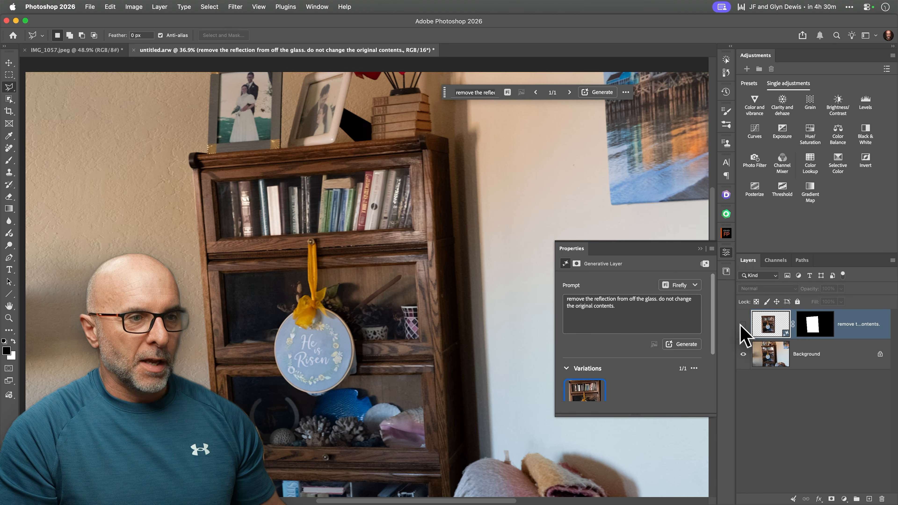
left_click(742, 325)
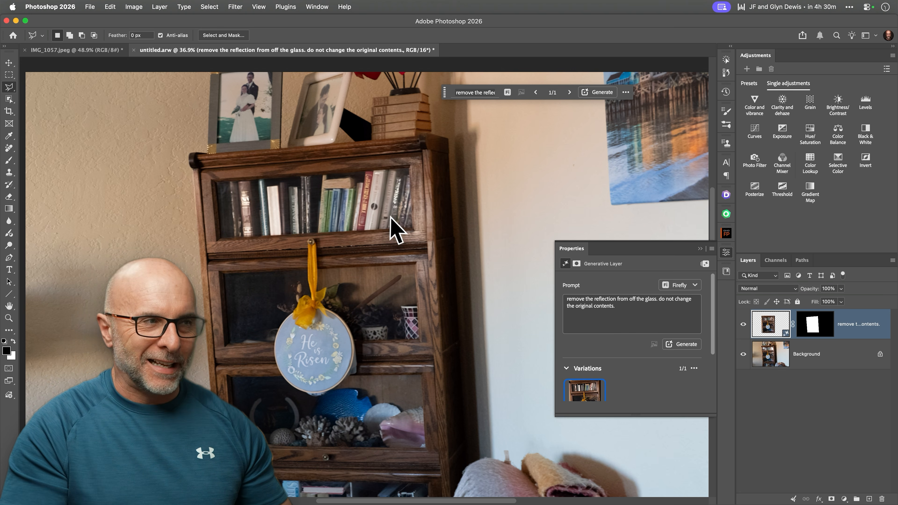
scroll(367, 199, "up", 10)
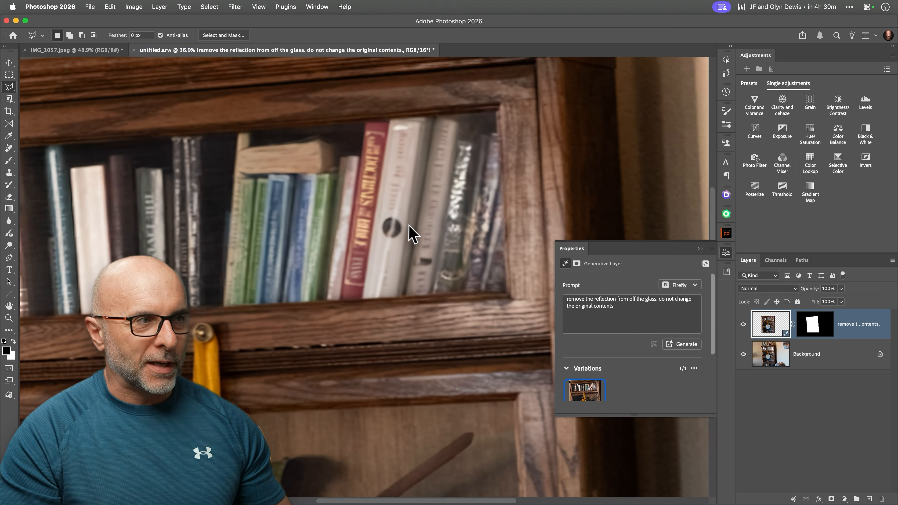
scroll(416, 228, "down", 8)
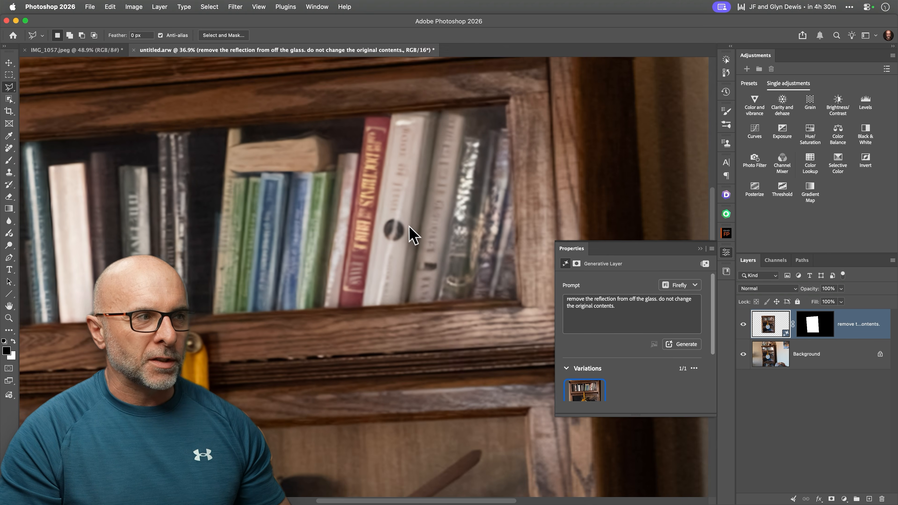
scroll(406, 229, "up", 2)
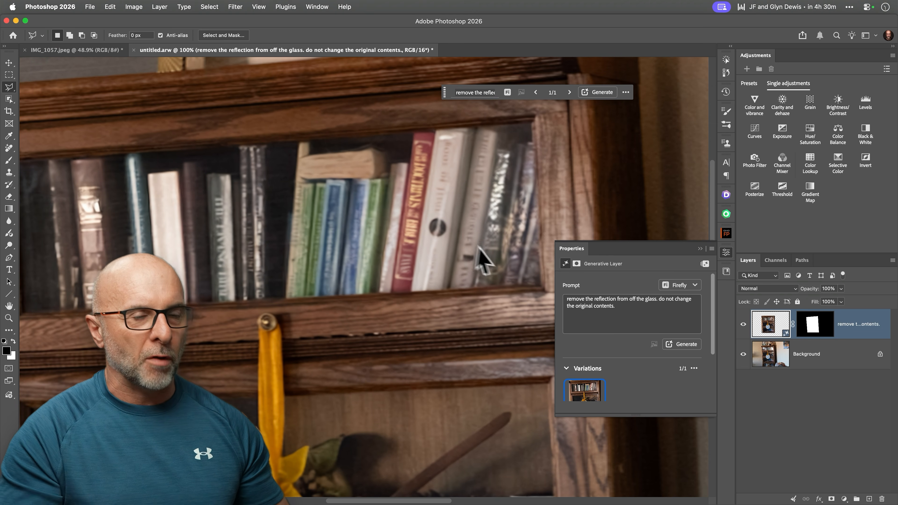
Toggle the generative layer's visibility repeatedly to compare the top shelf's book spines with the original, ending with the layer shown.
left_click(742, 324)
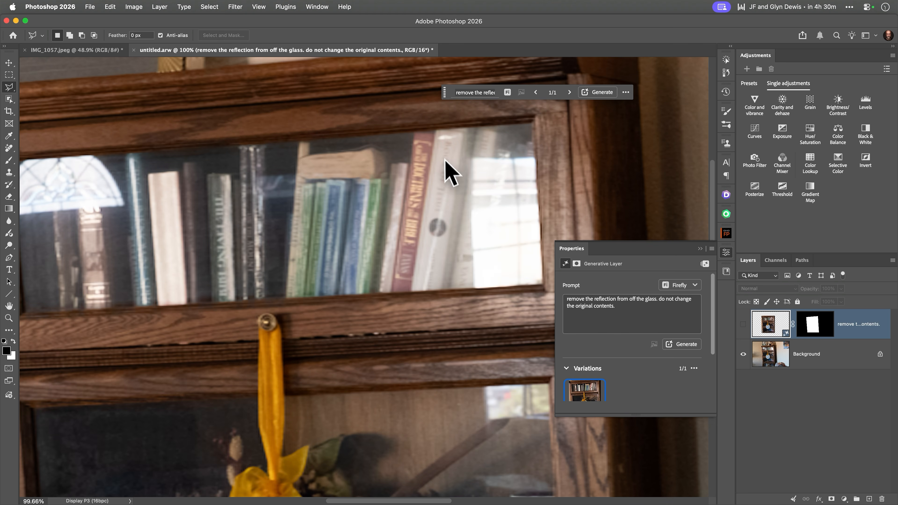
left_click(742, 324)
left_click(742, 324)
left_click(742, 324)
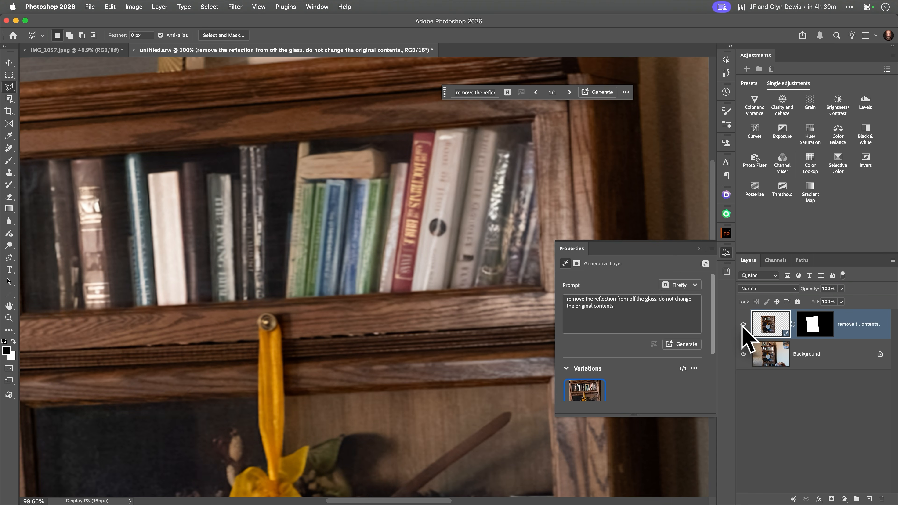
left_click(743, 324)
left_click(743, 324)
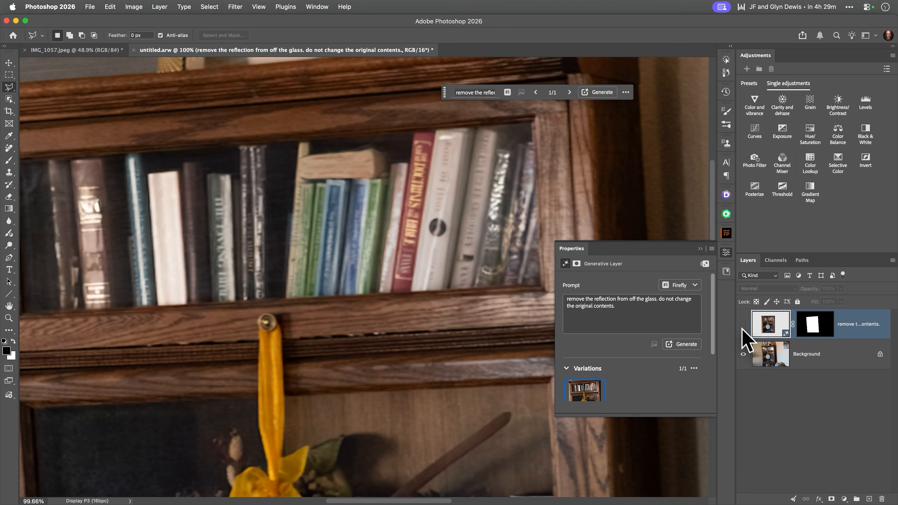
left_click(743, 328)
left_click(743, 327)
left_click(743, 327)
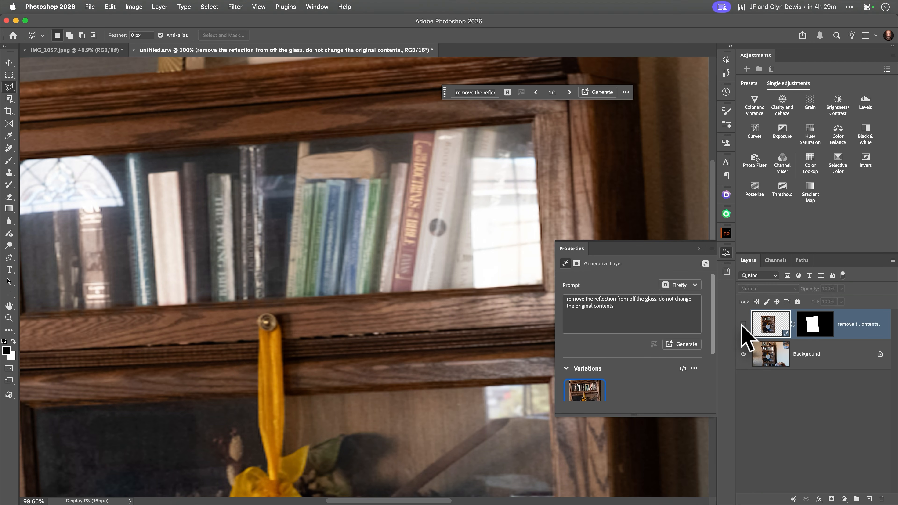
left_click(743, 324)
left_click(743, 324)
left_click(743, 324)
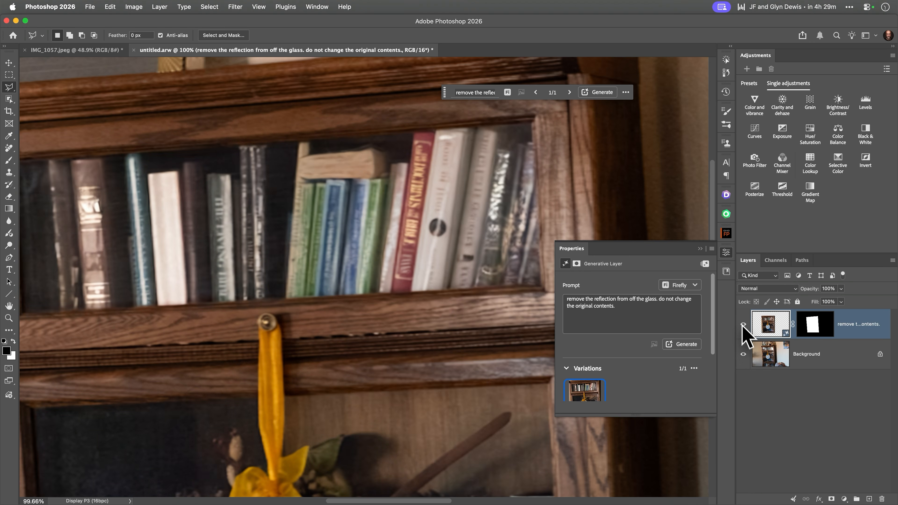
left_click(743, 324)
left_click(742, 324)
left_click(742, 325)
left_click(742, 325)
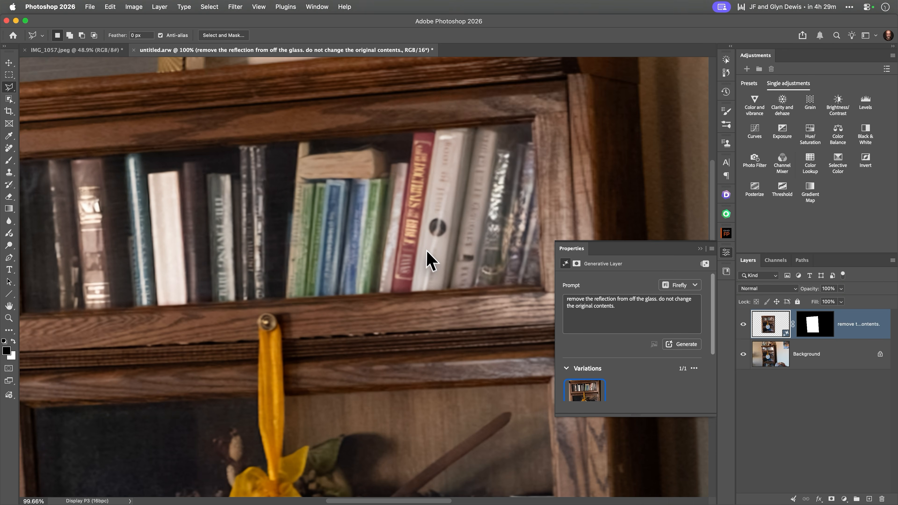
scroll(428, 227, "up", 1)
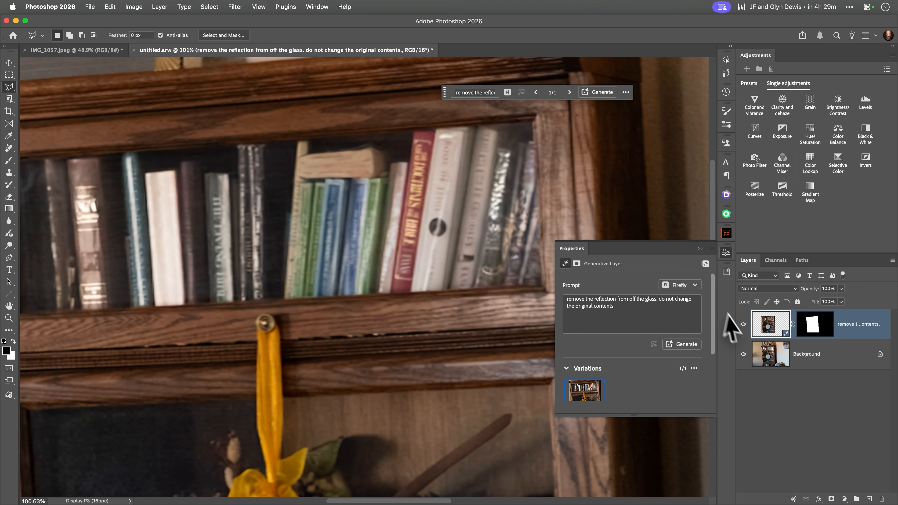
left_click(743, 324)
left_click(743, 324)
left_click_drag(354, 268, 382, 253)
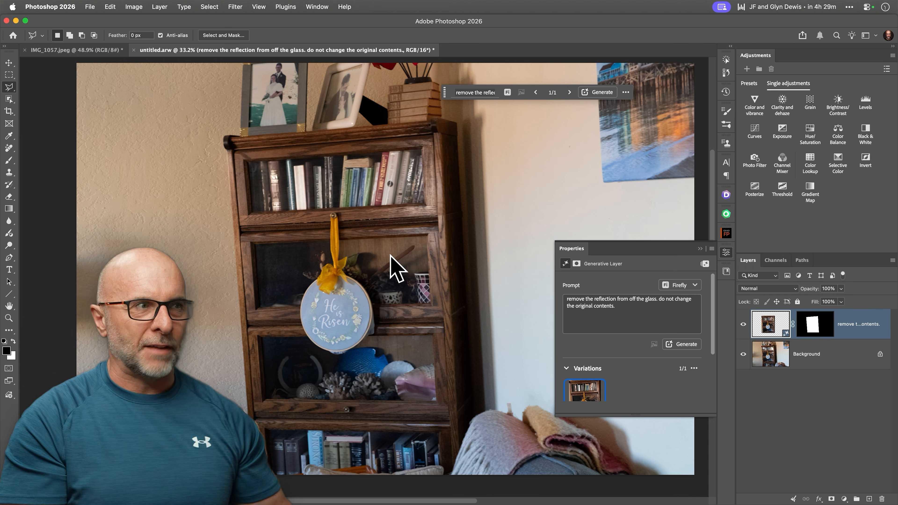
Switch to the bakery window photo IMG_1057.jpeg with the Move tool active.
left_click(101, 51)
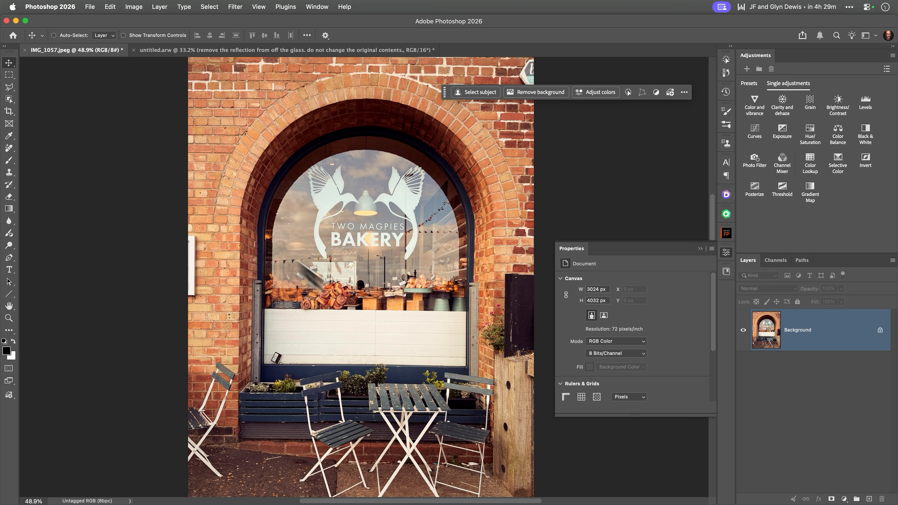
key("v")
Try the Reflections distraction removal on the bakery photo with the Camera Raw Filter, and close the filter without applying it.
left_click(235, 7)
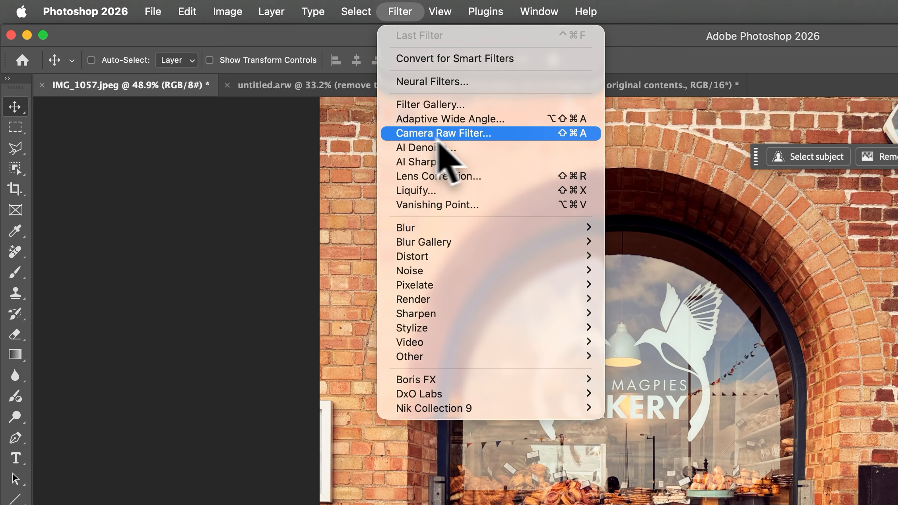
left_click(445, 136)
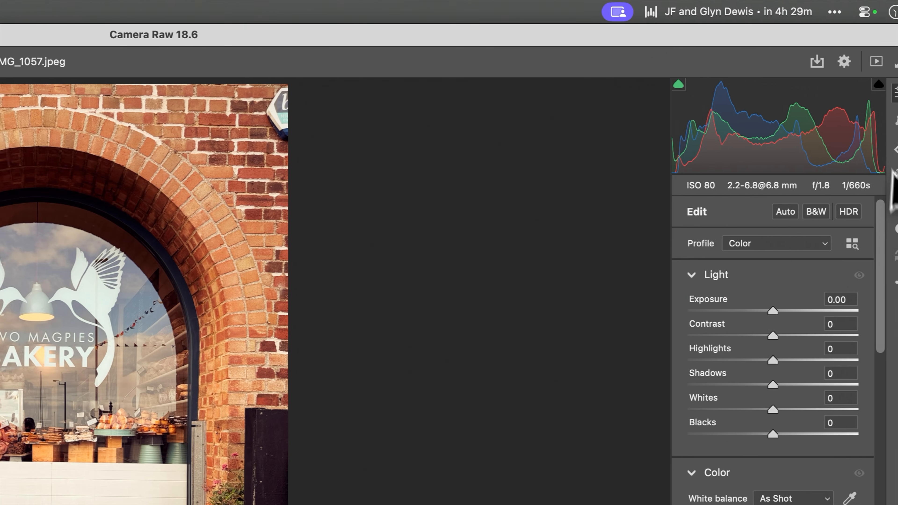
left_click(893, 175)
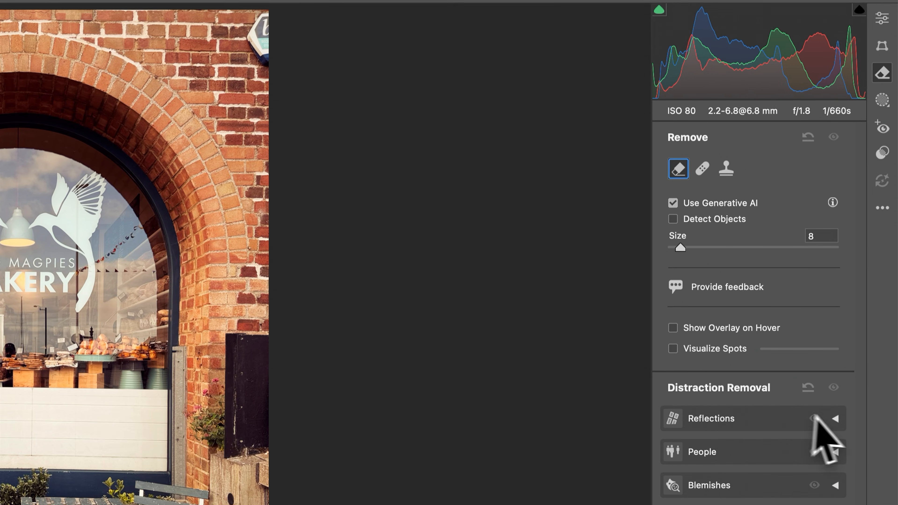
left_click(824, 418)
left_click(679, 419)
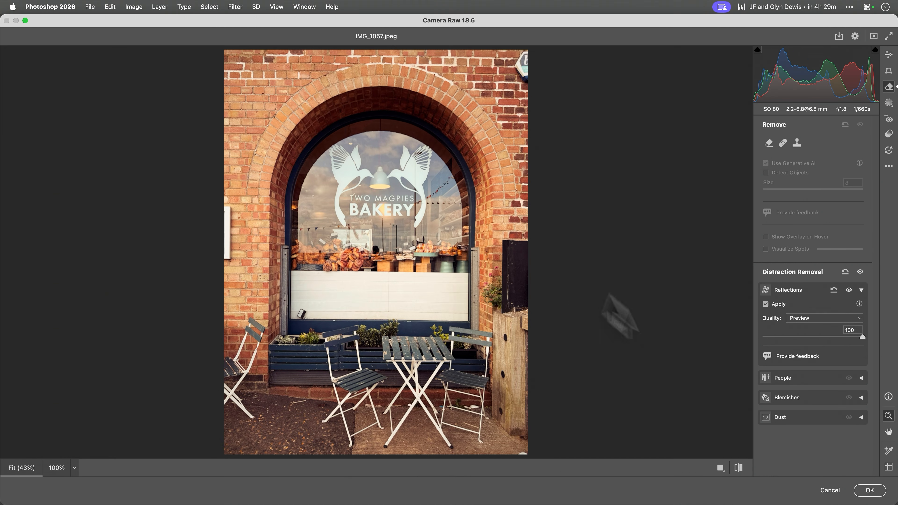
left_click(828, 490)
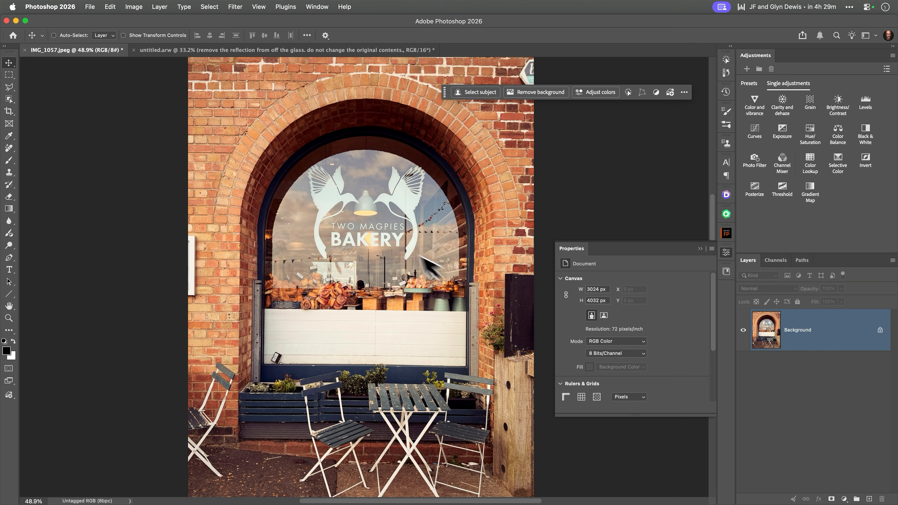
Outline the arched bakery window, including its dark frame and down to the white panel, with a Polygonal Lasso selection.
scroll(397, 236, "up", 2)
key("l")
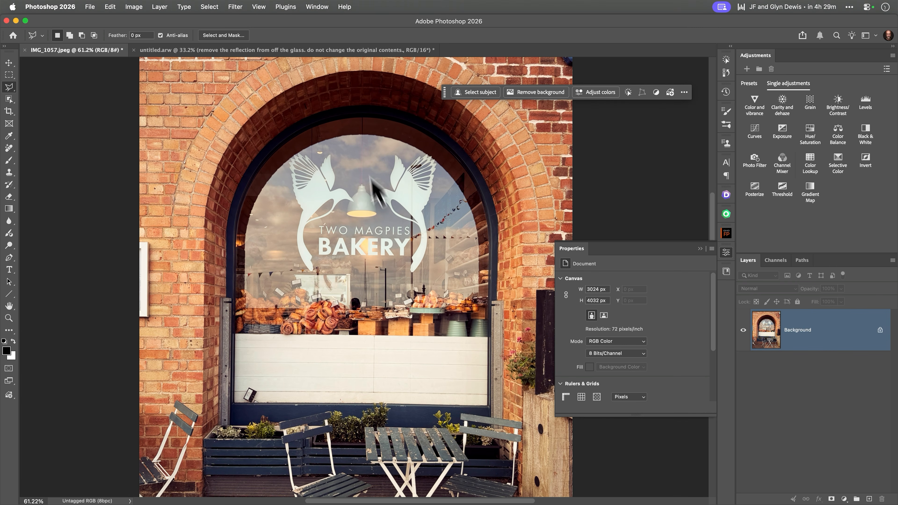
left_click(376, 97)
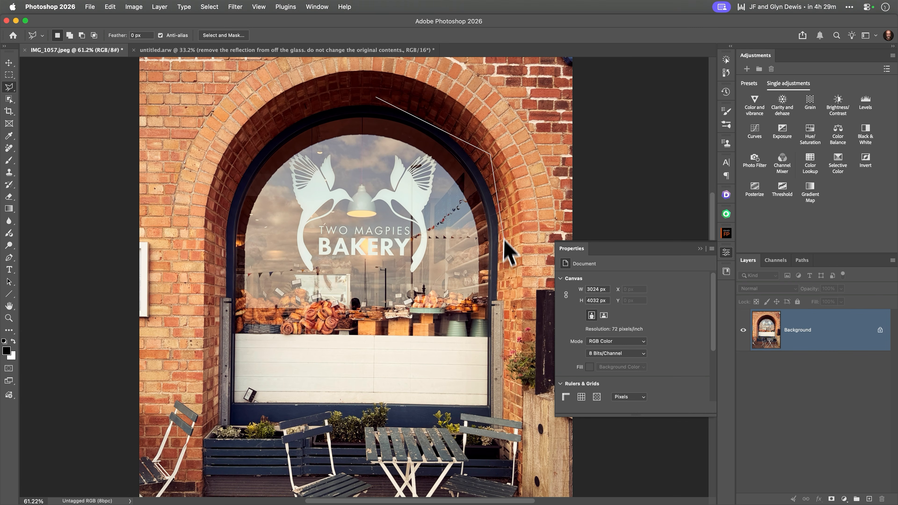
left_click(512, 350)
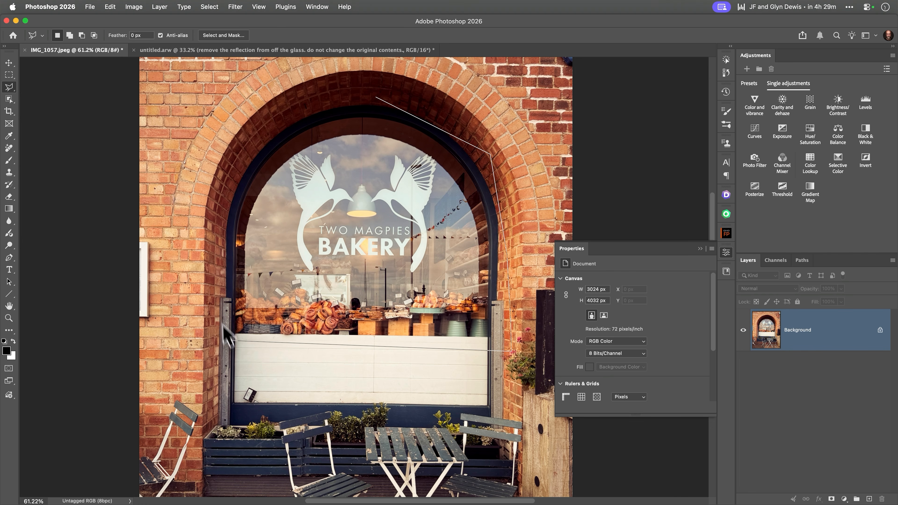
left_click(375, 96)
Run Generative Fill with Firefly on the selection using the prompt "remove the reflection from off the glass. do not change the original contents.".
left_click(478, 92)
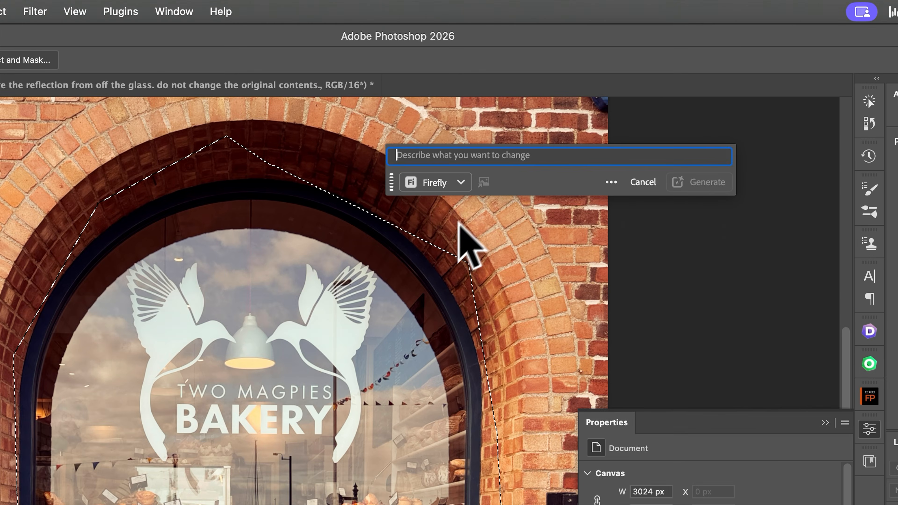
type("remove the reflection from off the glass. do not change the original contents.")
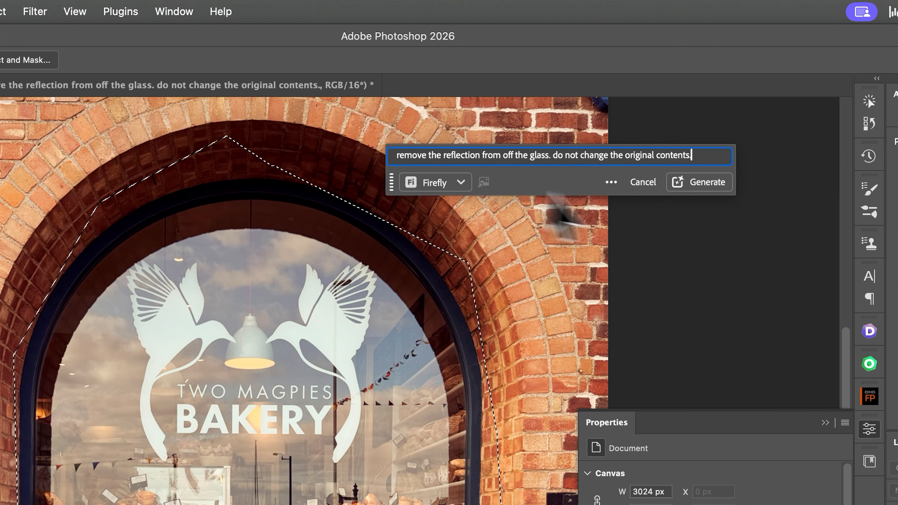
left_click(704, 184)
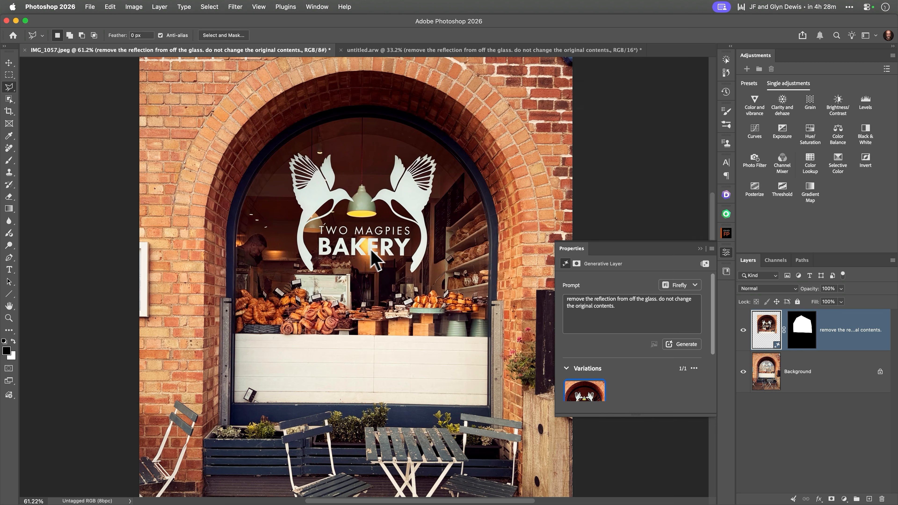
Examine the generated bakery window up close and toggle the generative layer's visibility to compare it with the original, ending with the layer shown.
scroll(375, 262, "up", 5)
scroll(381, 260, "down", 3)
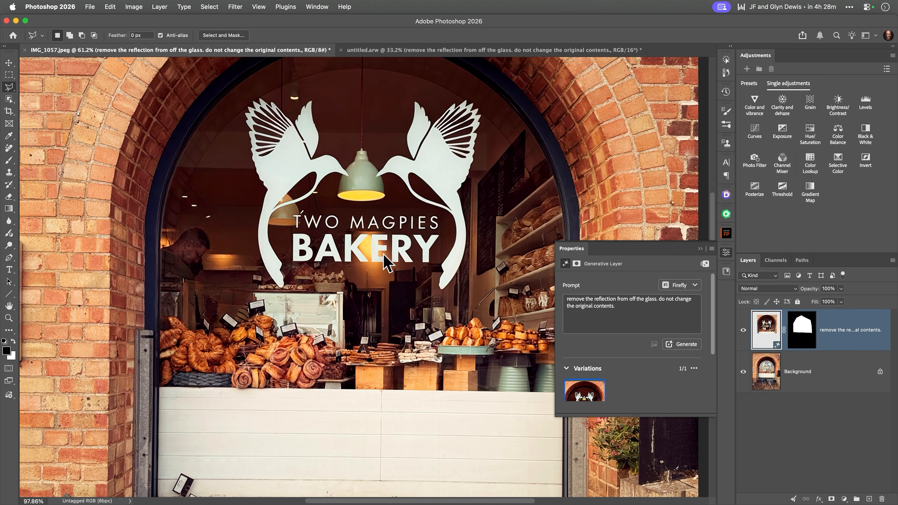
scroll(382, 260, "up", 3)
scroll(382, 261, "down", 2)
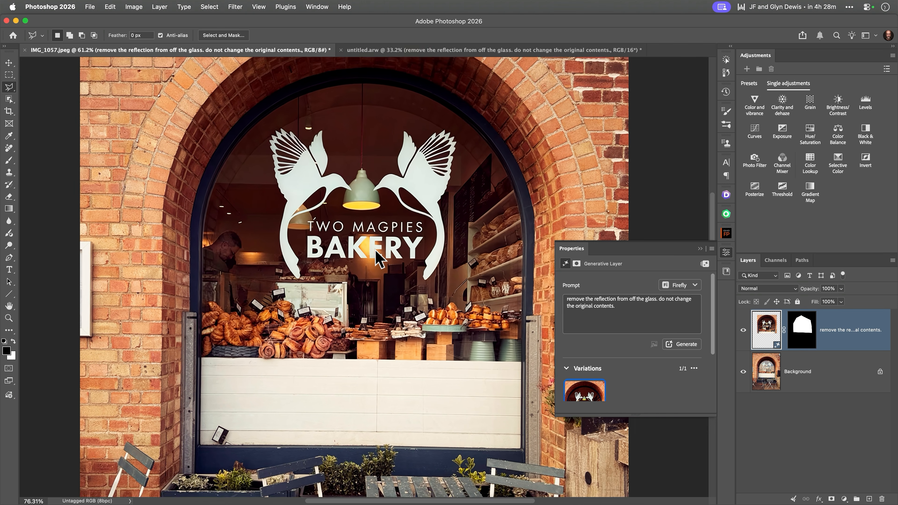
scroll(376, 251, "up", 2)
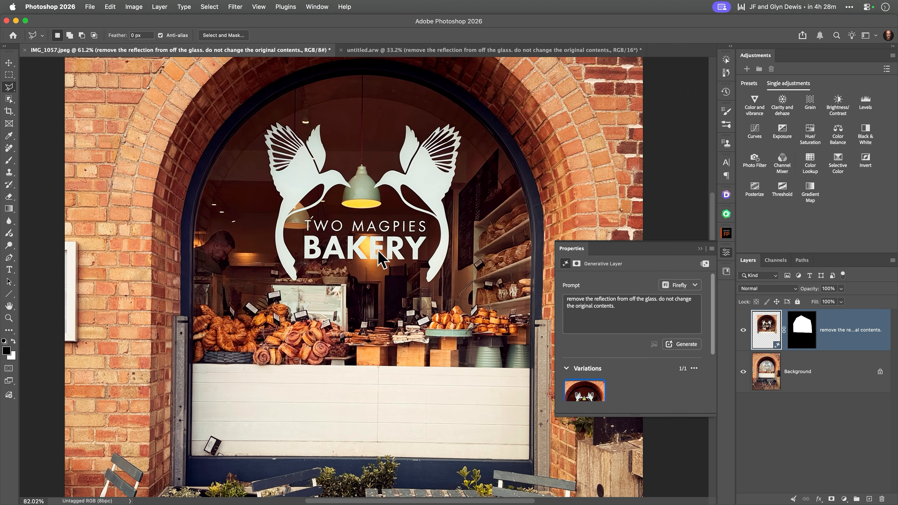
left_click(743, 329)
left_click(743, 329)
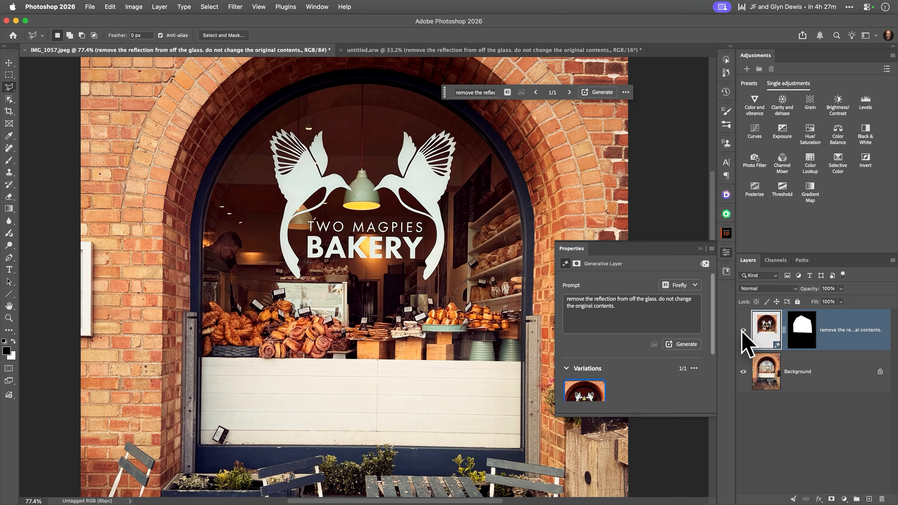
left_click(743, 330)
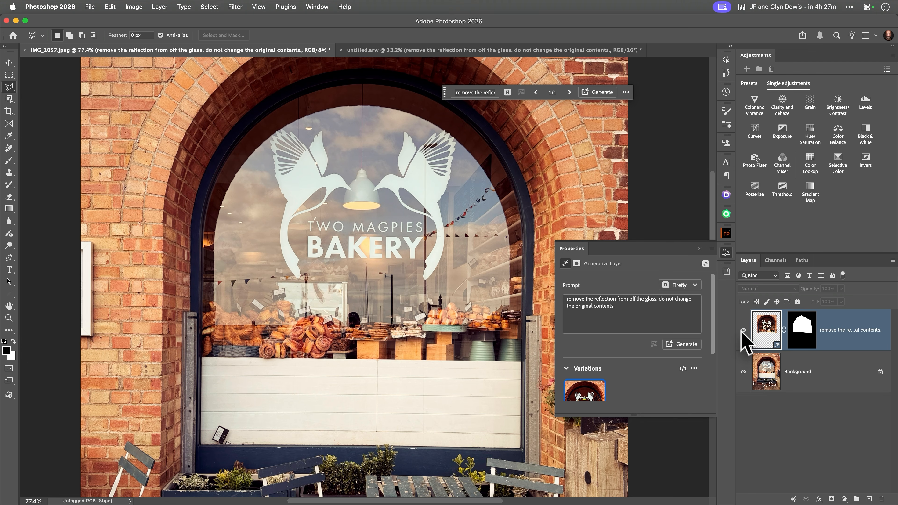
left_click(743, 330)
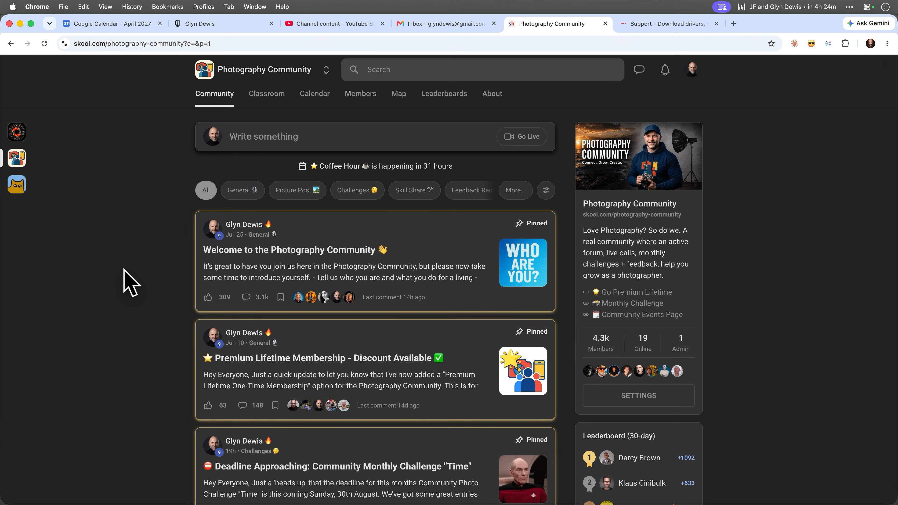
In Chrome, look through the Photography Community feed on Skool and open the community's Classroom page.
scroll(129, 283, "down", 4)
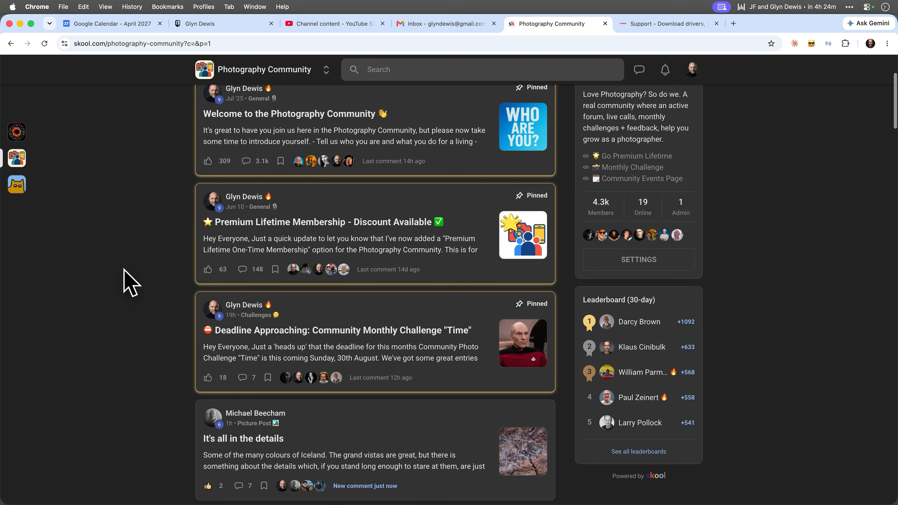
scroll(125, 281, "up", 5)
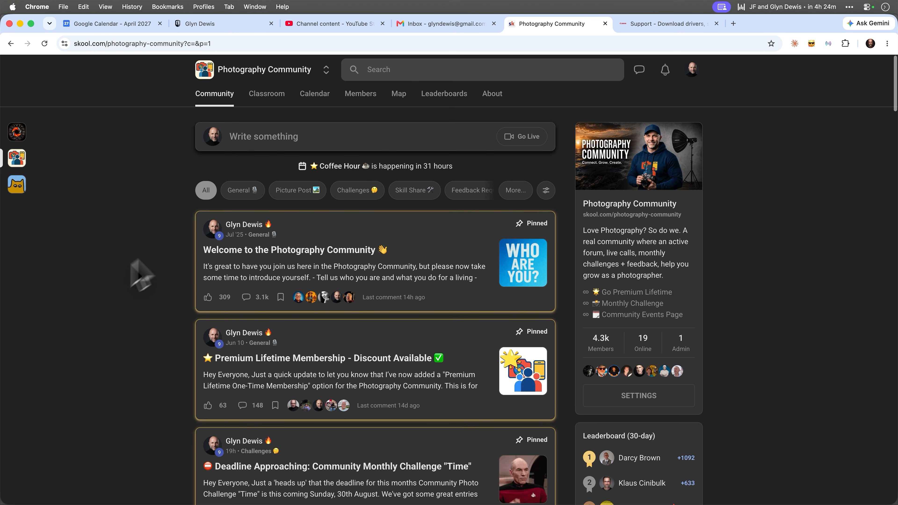
left_click(267, 94)
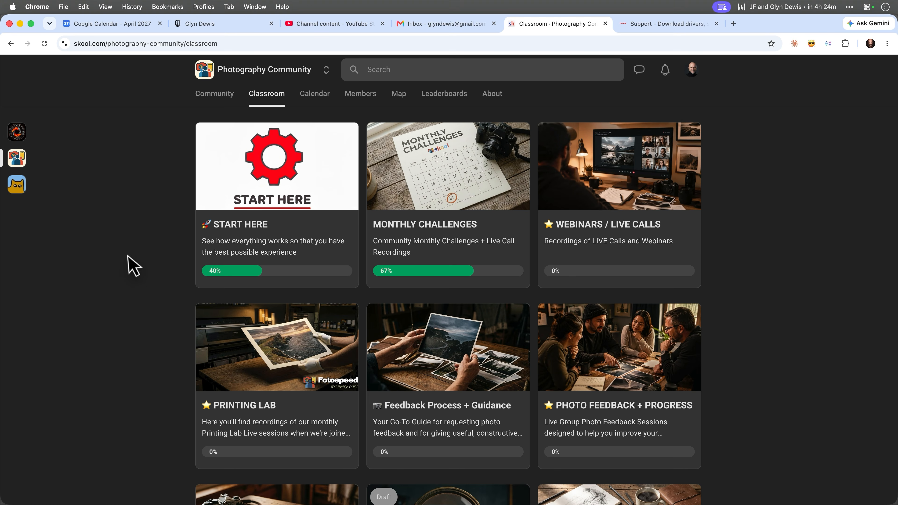